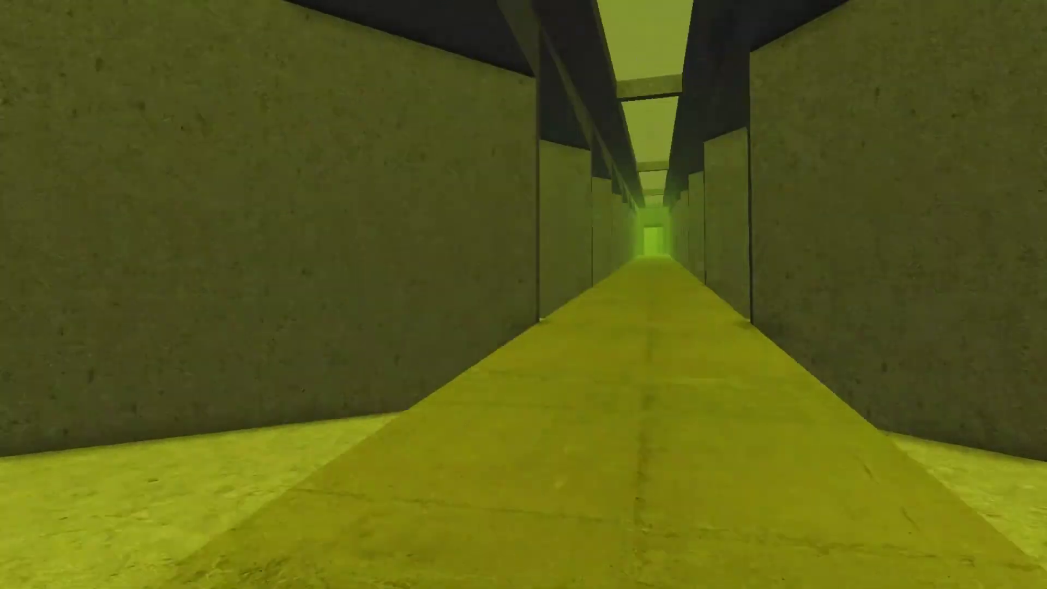
{"action": "key", "text": "w"}
{"action": "key", "text": "w"}
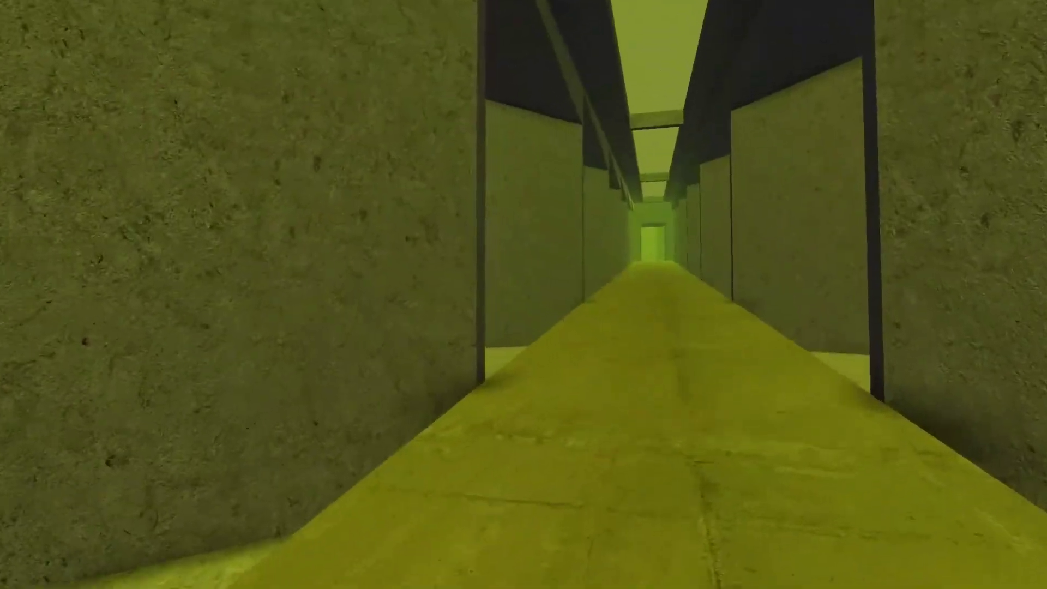
{"action": "key", "text": "w"}
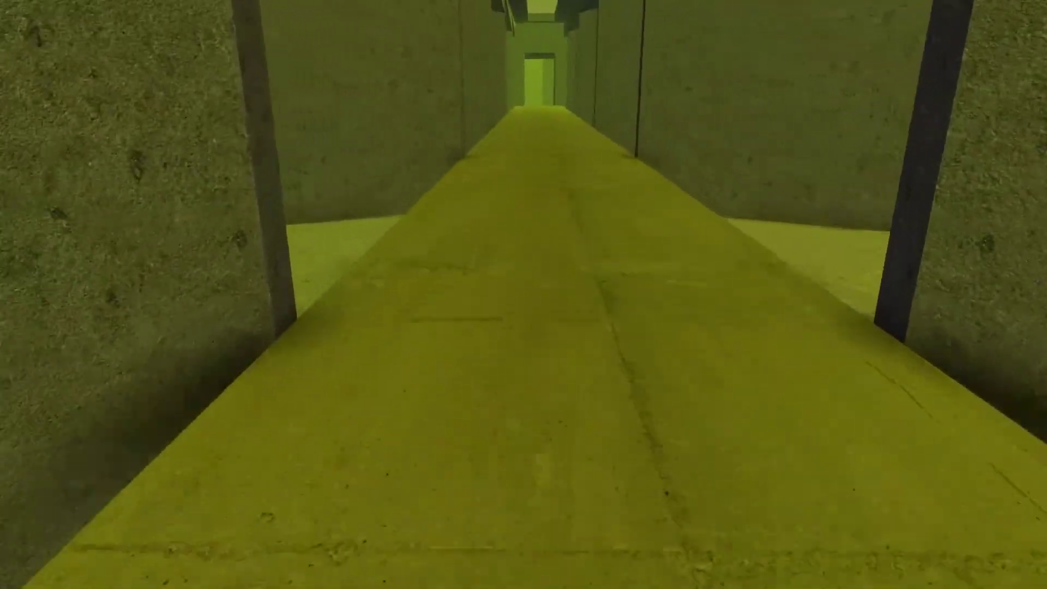
{"action": "key", "text": "w"}
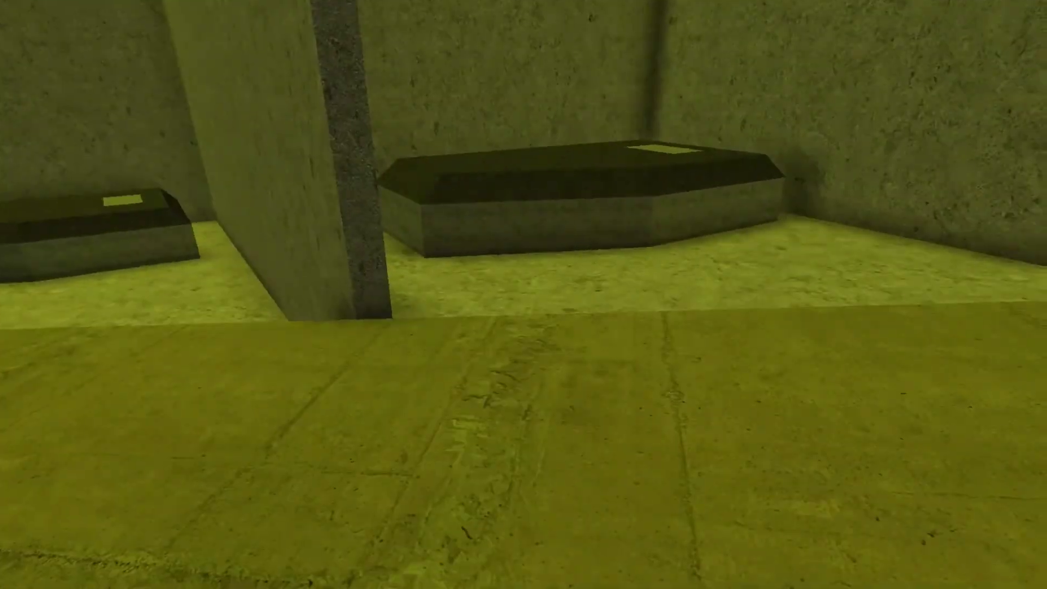
{"action": "key", "text": "w"}
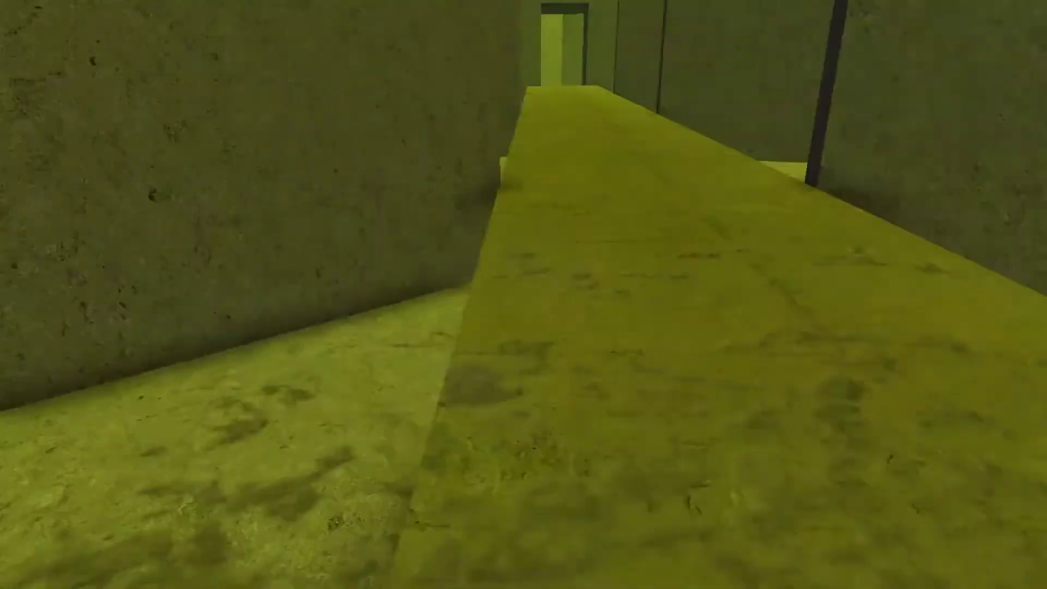
{"action": "key", "text": "w"}
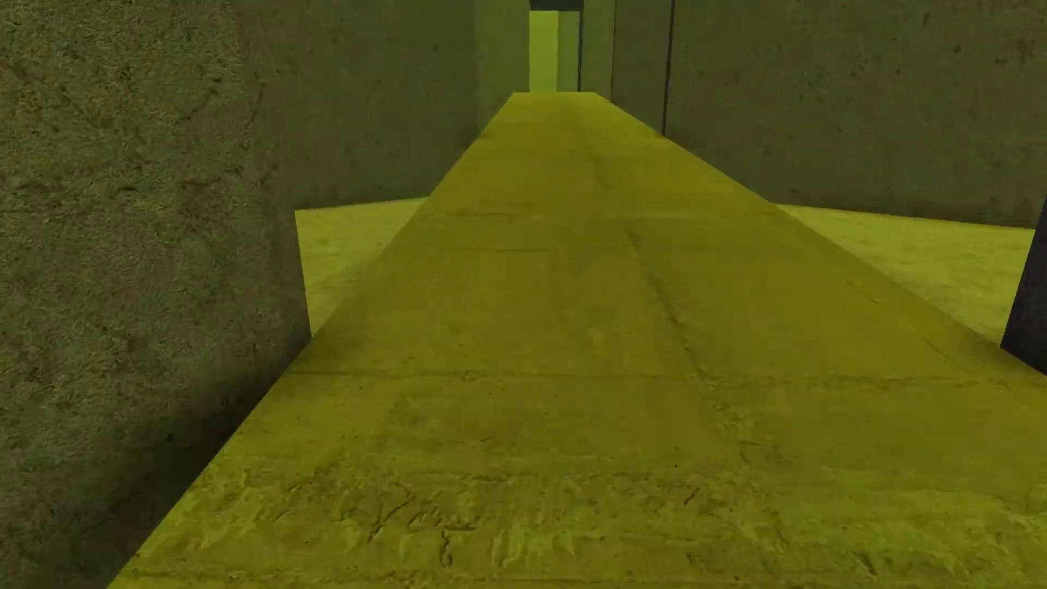
{"action": "key", "text": "w"}
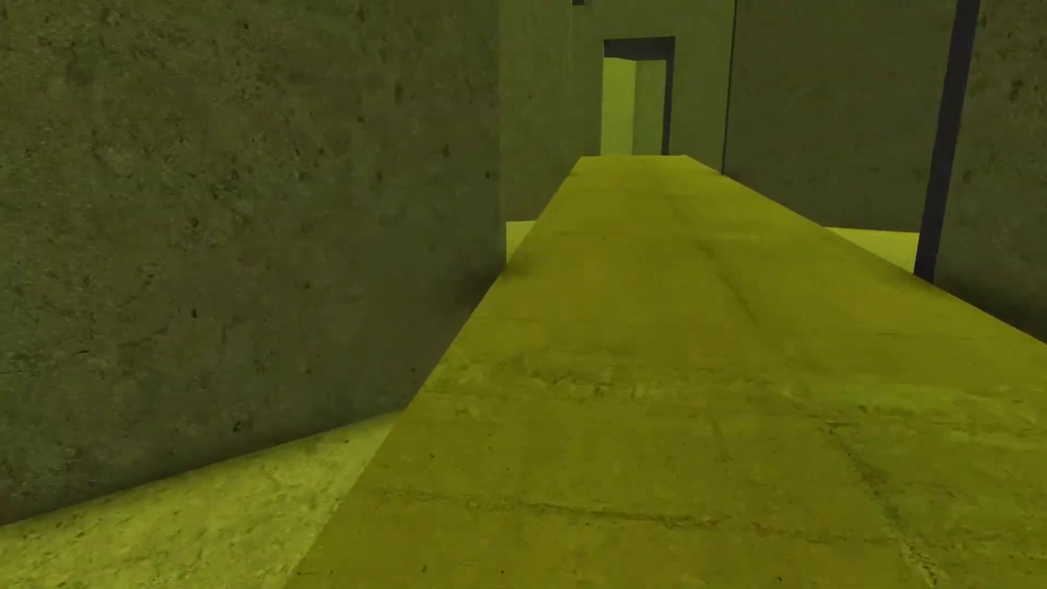
{"action": "key", "text": "w"}
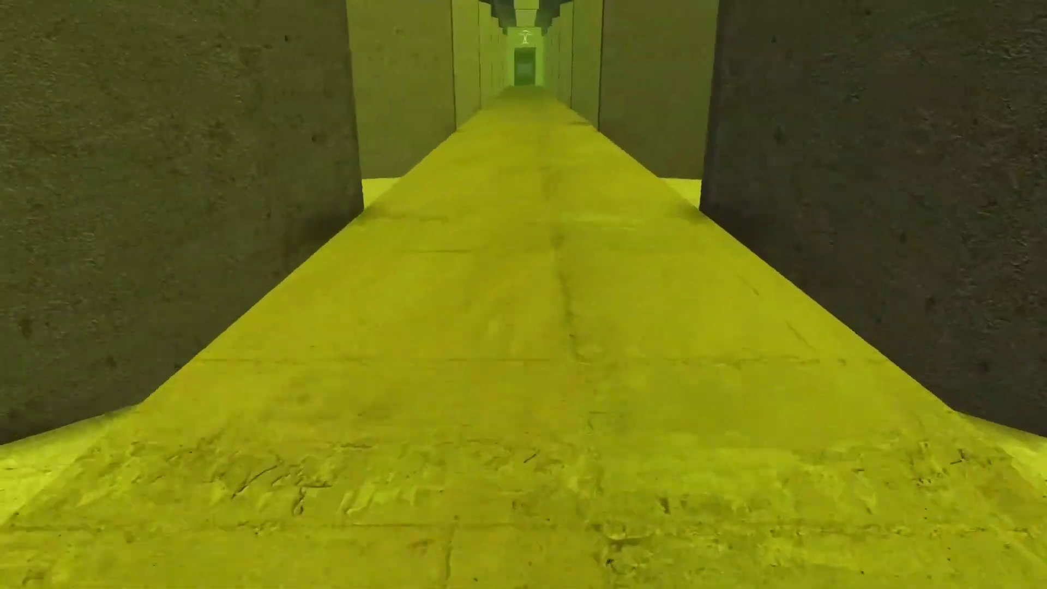
{"action": "key", "text": "w"}
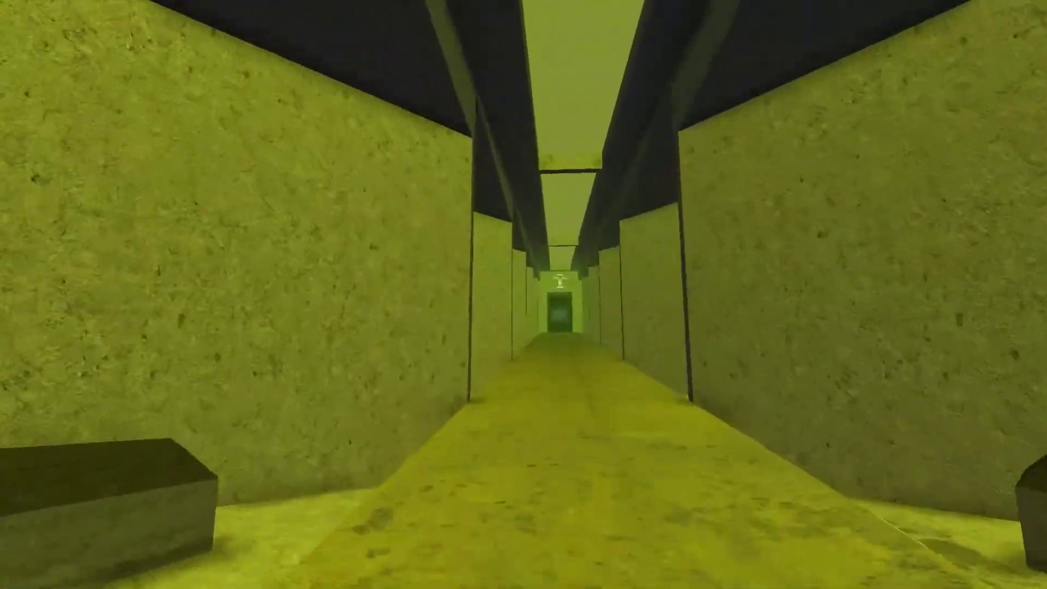
{"action": "key", "text": "w"}
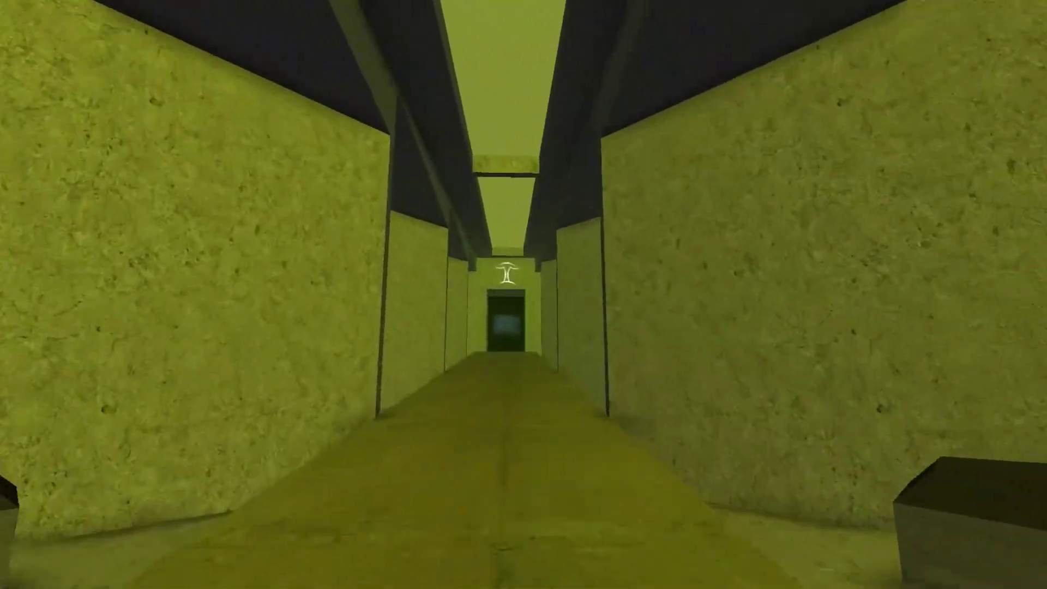
{"action": "key", "text": "w"}
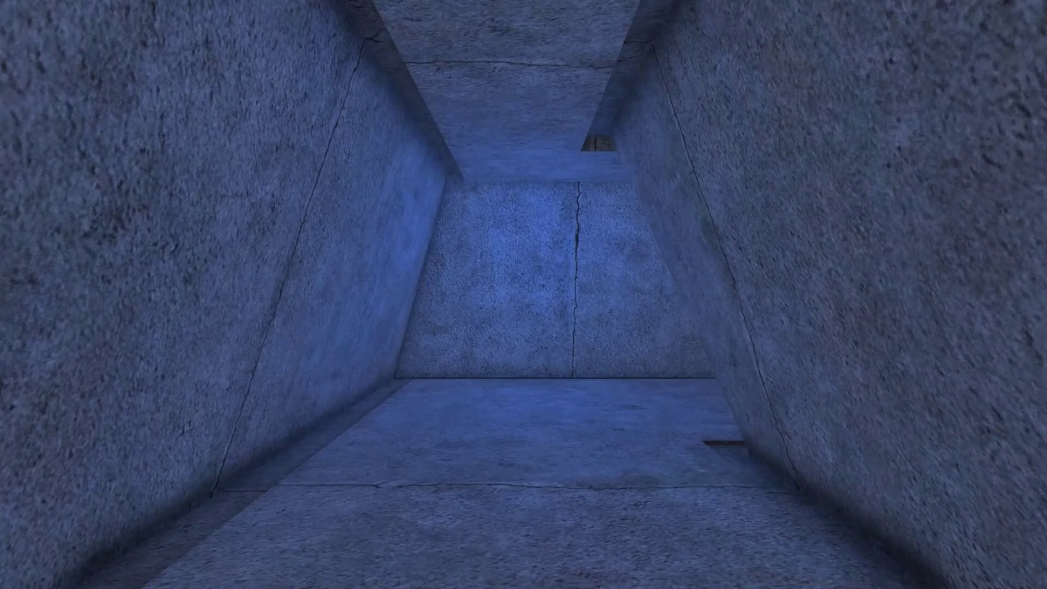
{"action": "key", "text": "w"}
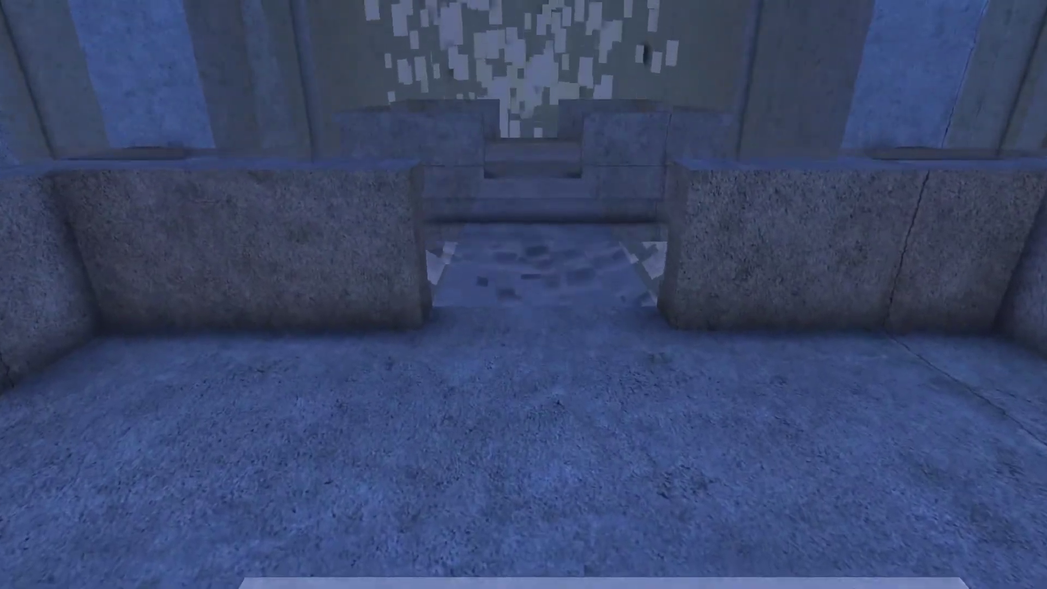
{"action": "key", "text": "w"}
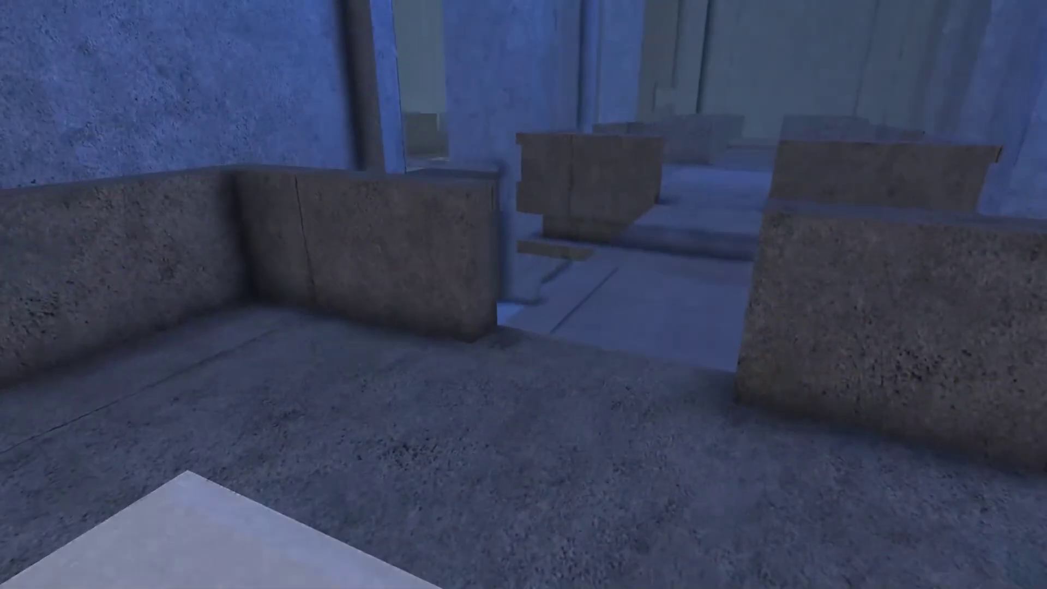
{"action": "key", "text": "w"}
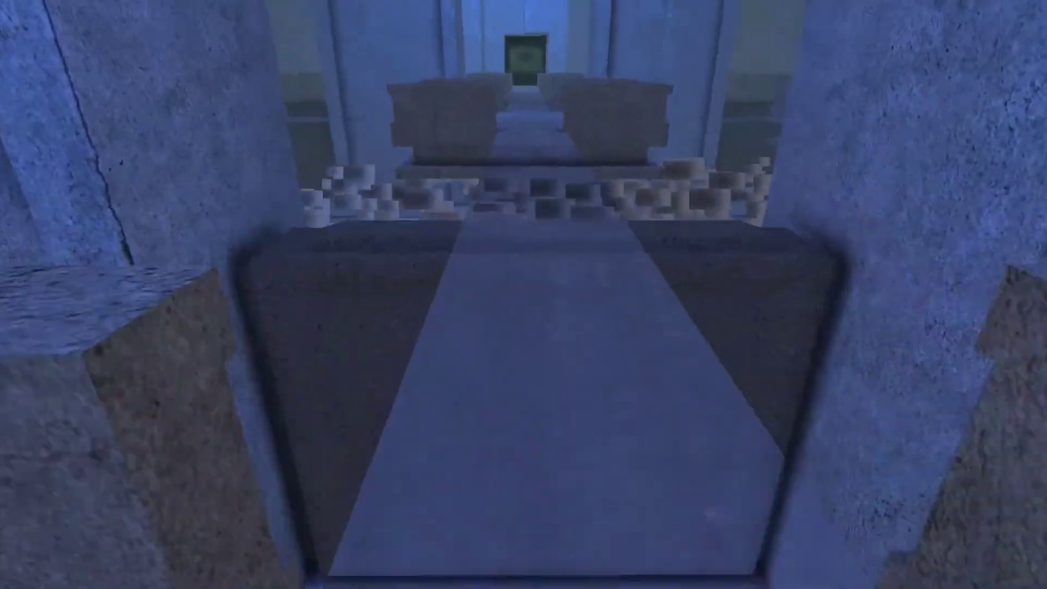
{"action": "key", "text": "w"}
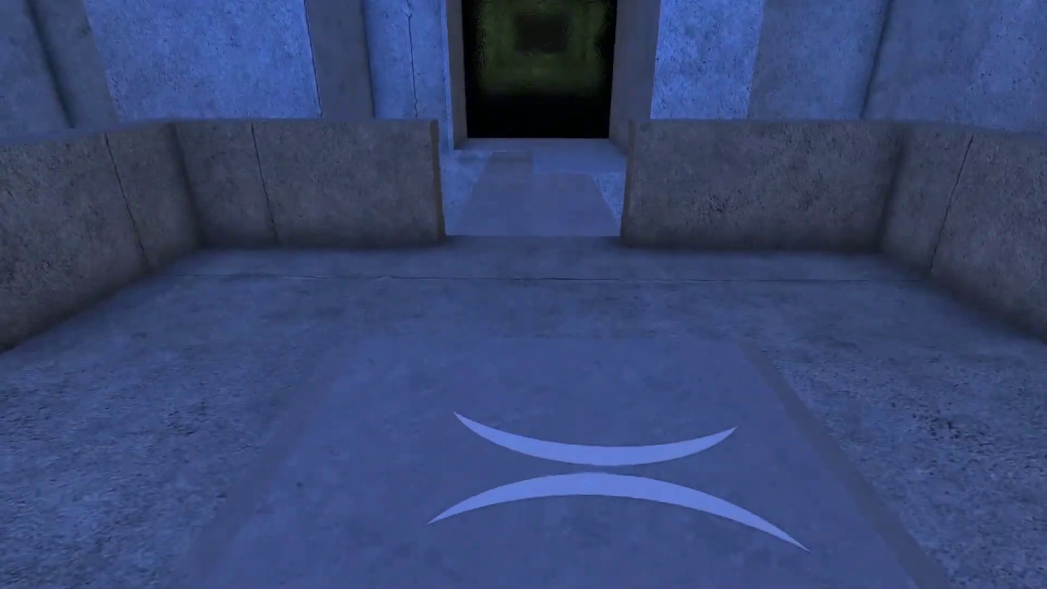
{"action": "key", "text": "w"}
{"action": "key", "text": "w"}
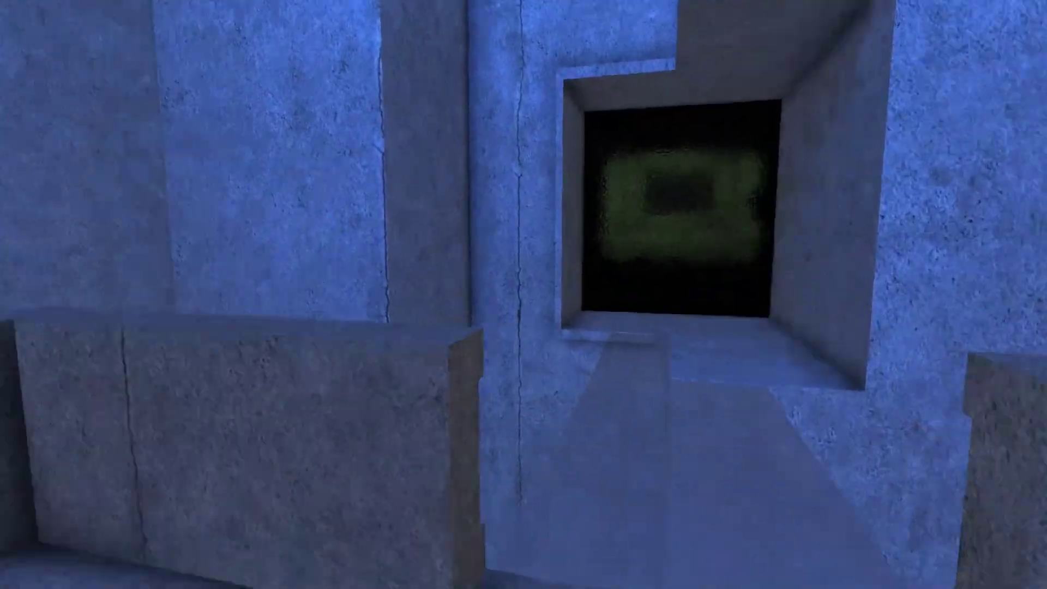
{"action": "key", "text": "w"}
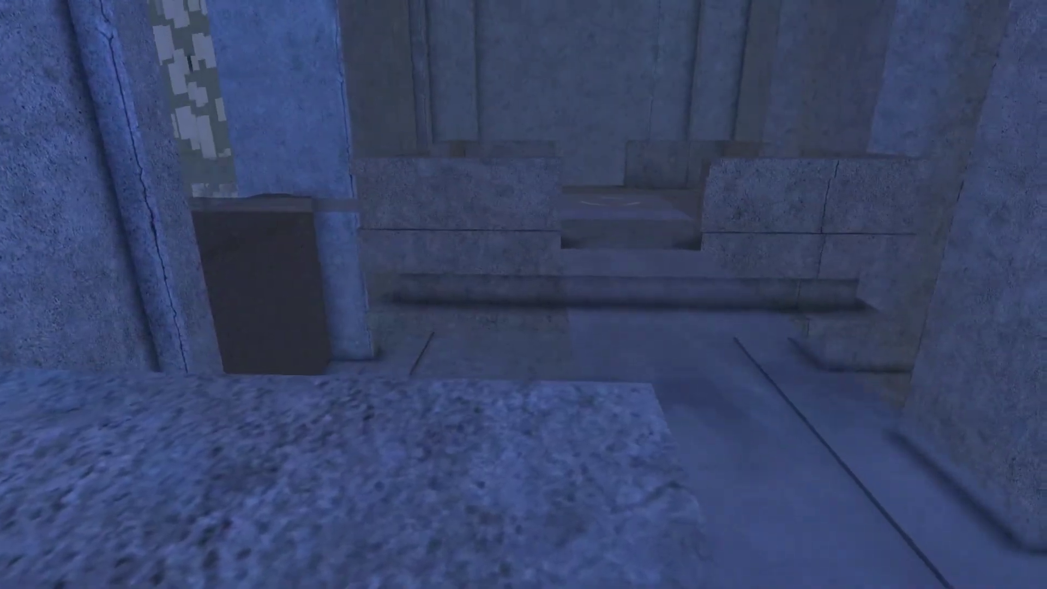
{"action": "key", "text": "w"}
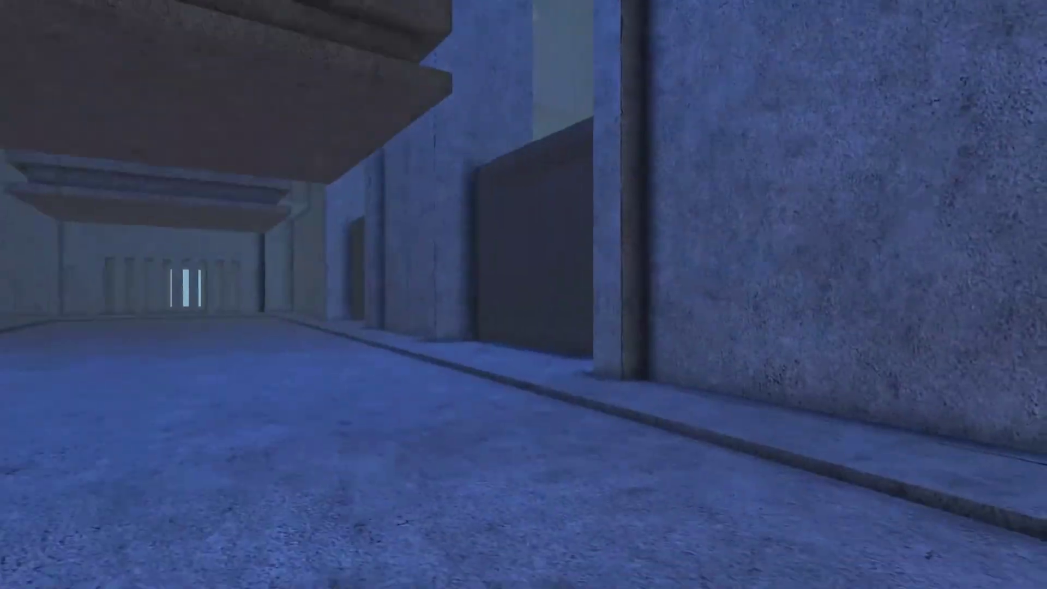
{"action": "key", "text": "w"}
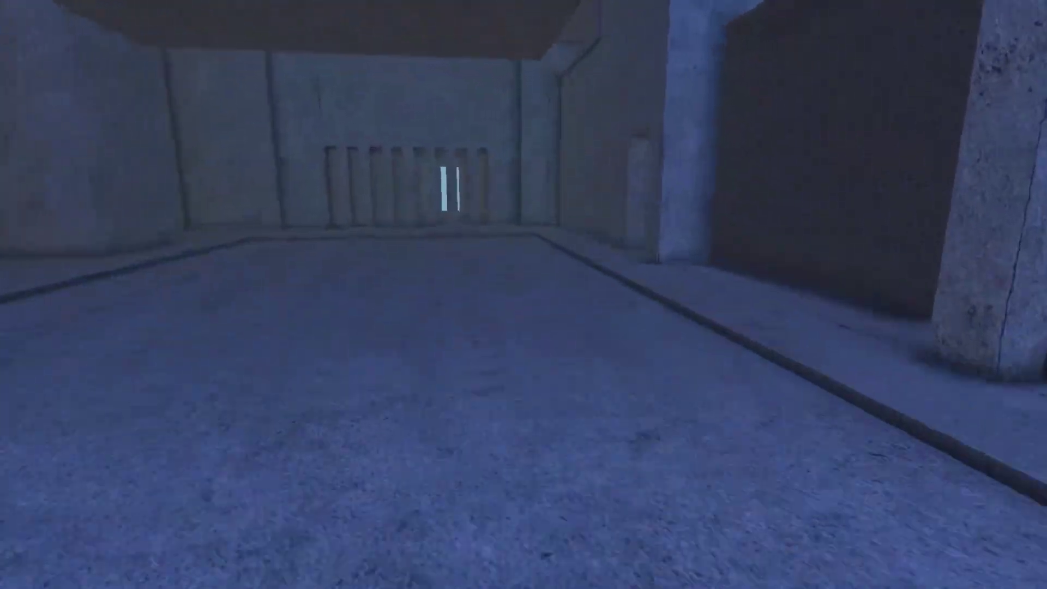